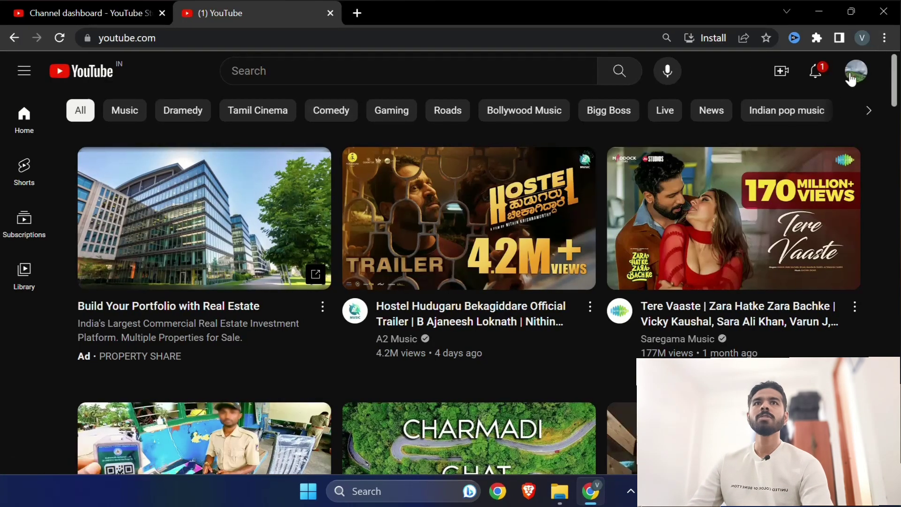
Open YouTube Studio for the channel and look over the channel dashboard.
{"action": "left_click", "coordinate": [852, 76]}
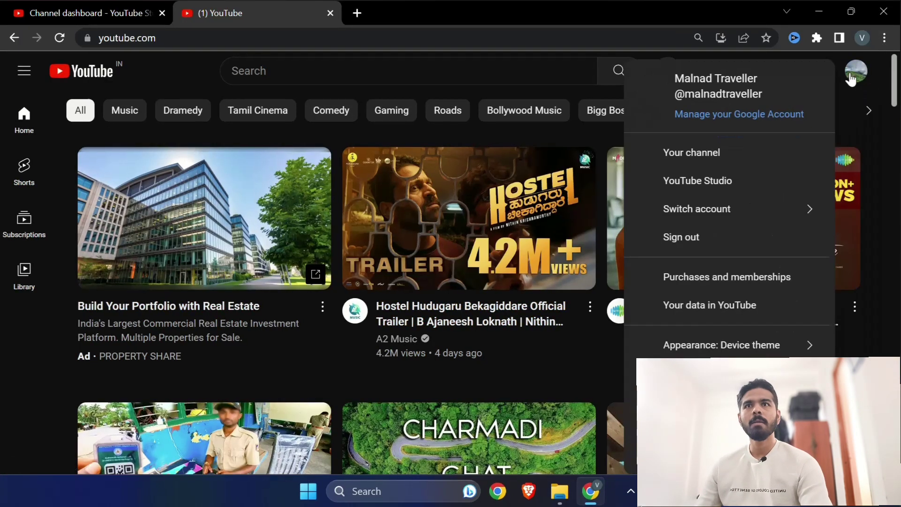
{"action": "left_click", "coordinate": [710, 185]}
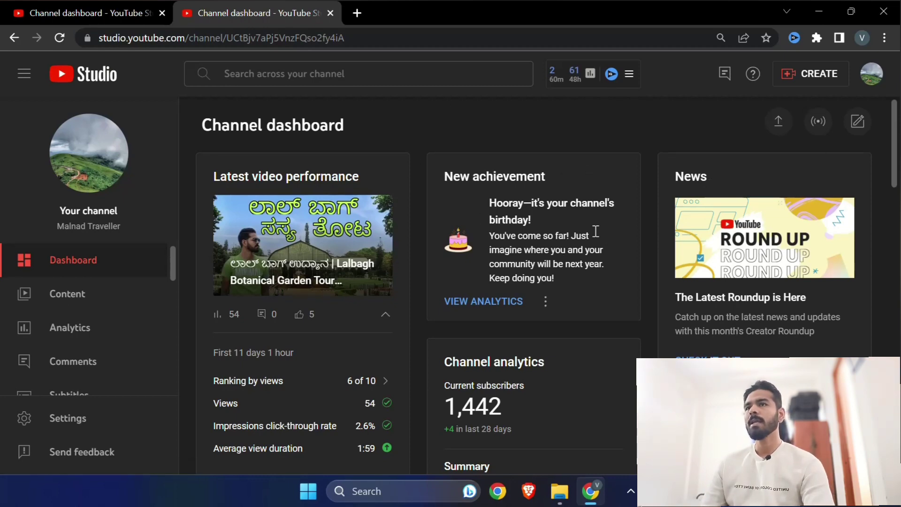
{"action": "scroll", "coordinate": [567, 319], "scroll_direction": "down", "scroll_amount": 5}
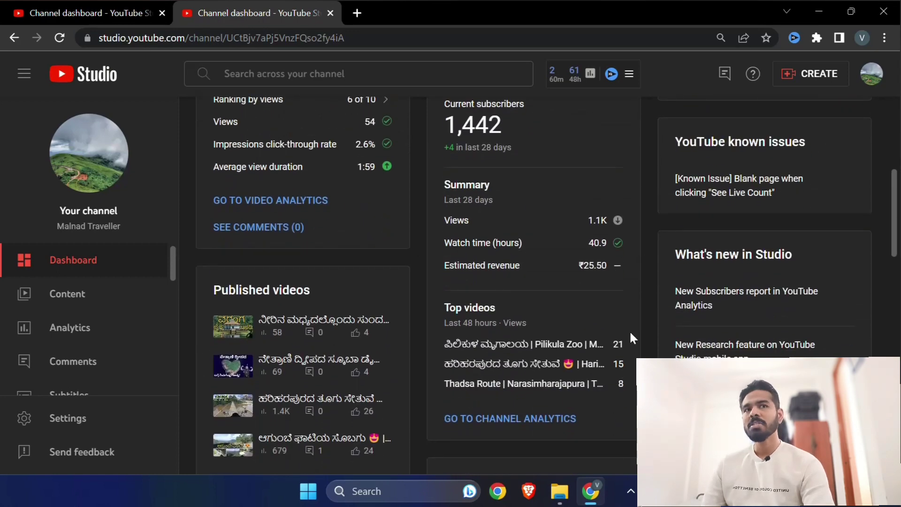
{"action": "scroll", "coordinate": [630, 330], "scroll_direction": "up", "scroll_amount": 5}
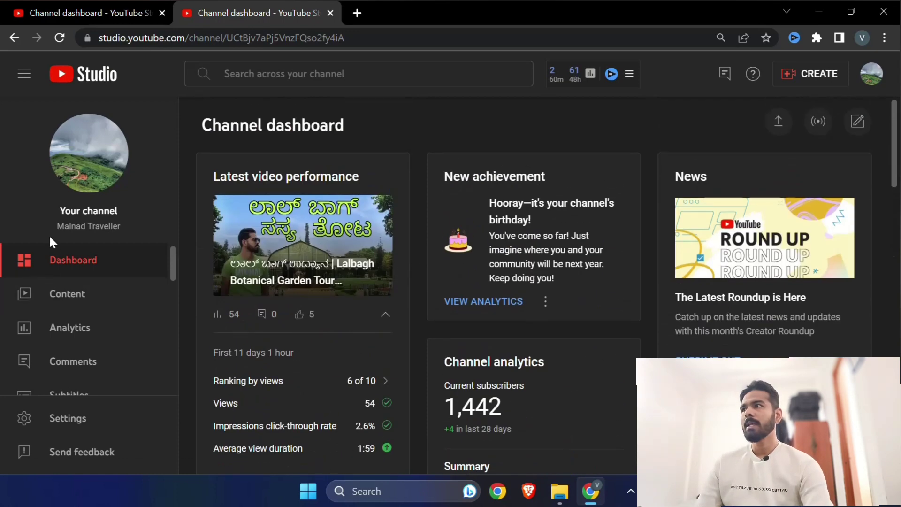
{"action": "left_click_drag", "start_coordinate": [56, 227], "coordinate": [117, 226]}
{"action": "left_click", "coordinate": [150, 225]}
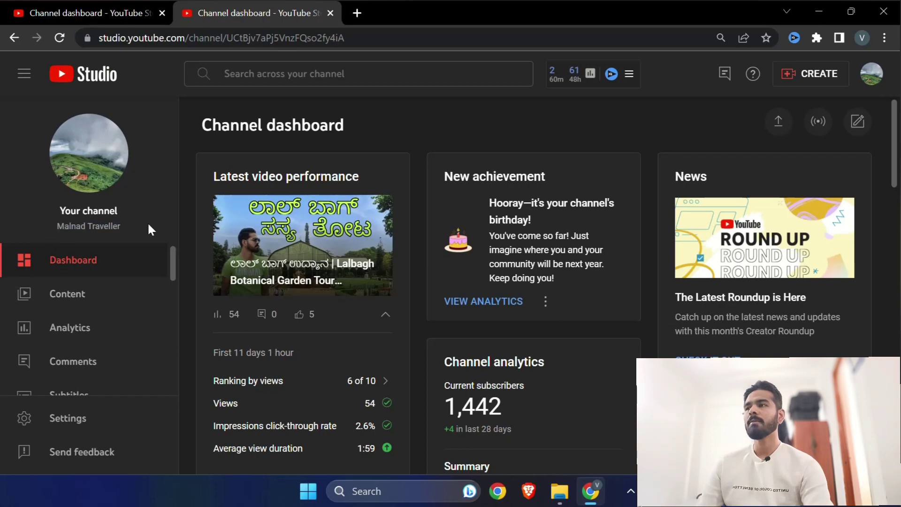
Open the channel customization page and show its basic info section.
{"action": "scroll", "coordinate": [131, 328], "scroll_direction": "down", "scroll_amount": 5}
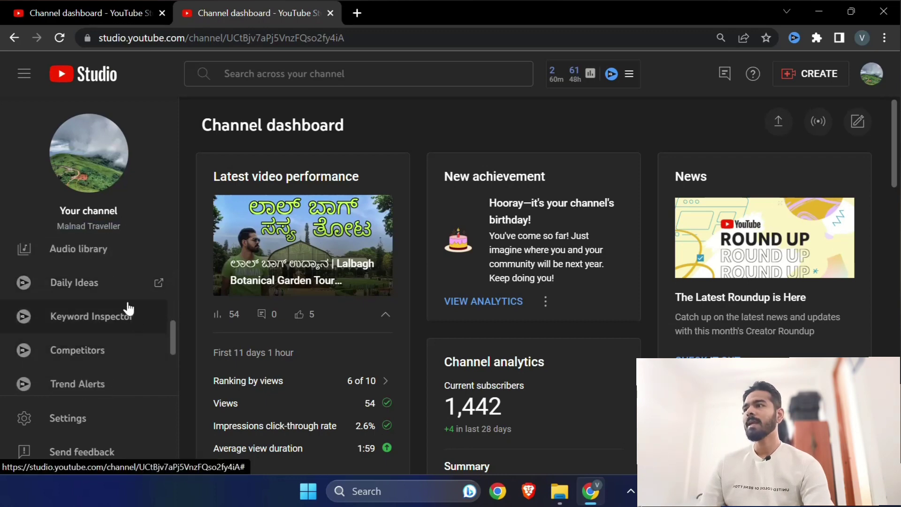
{"action": "scroll", "coordinate": [117, 301], "scroll_direction": "up", "scroll_amount": 2}
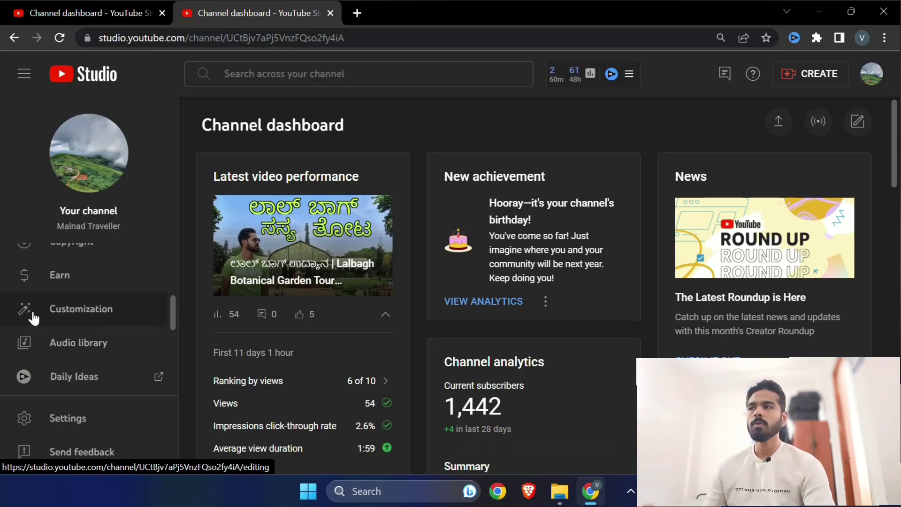
{"action": "left_click", "coordinate": [67, 314]}
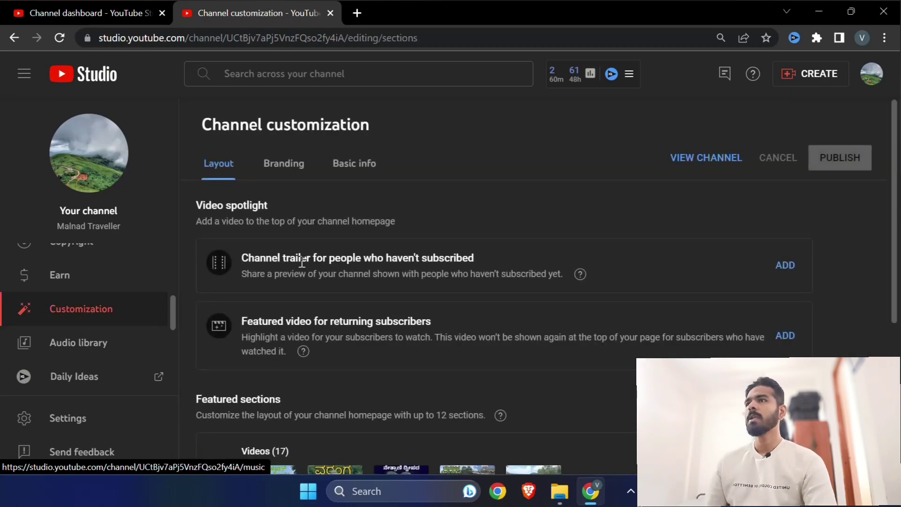
{"action": "left_click_drag", "start_coordinate": [221, 125], "coordinate": [339, 118]}
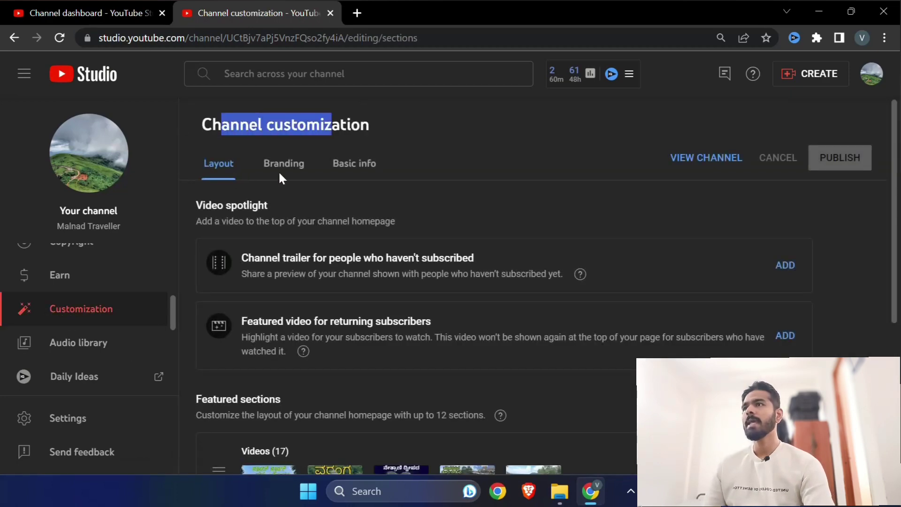
{"action": "left_click", "coordinate": [371, 173]}
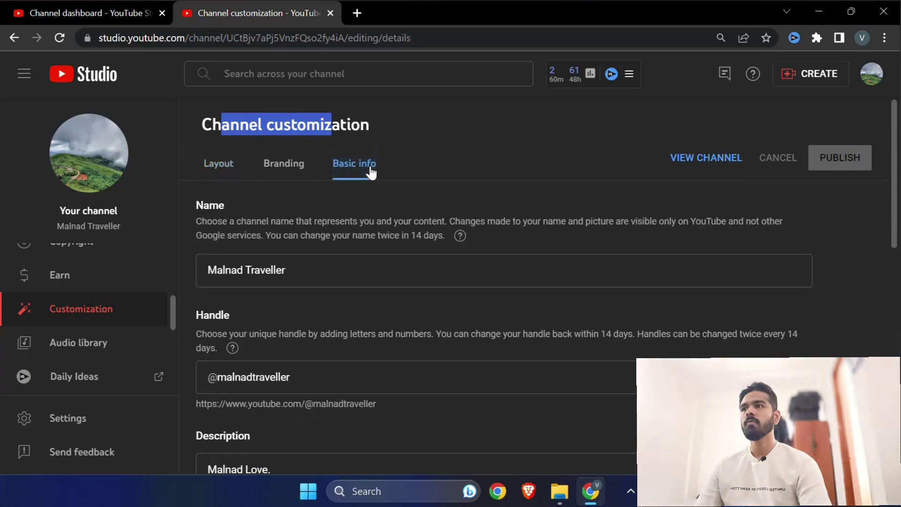
Change the channel name to "News Anveshane".
{"action": "left_click_drag", "start_coordinate": [324, 271], "coordinate": [197, 266]}
{"action": "double_click", "coordinate": [209, 207]}
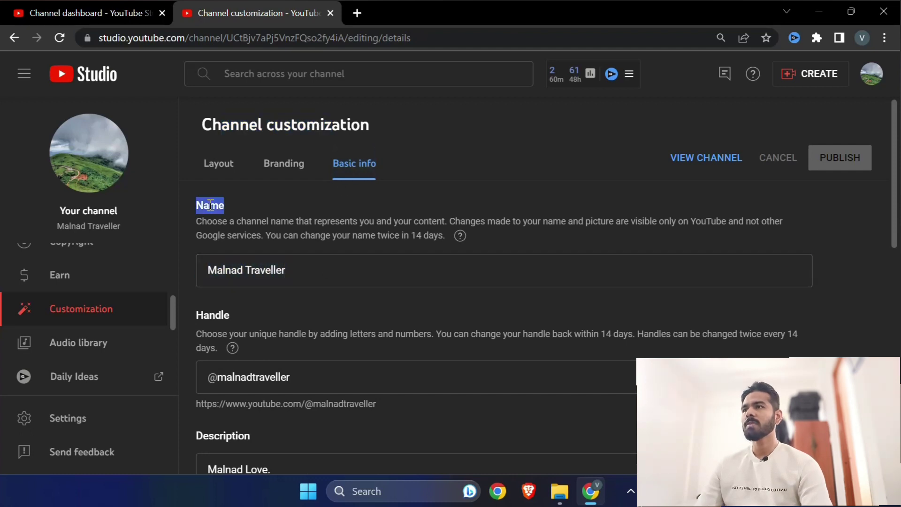
{"action": "left_click", "coordinate": [290, 269]}
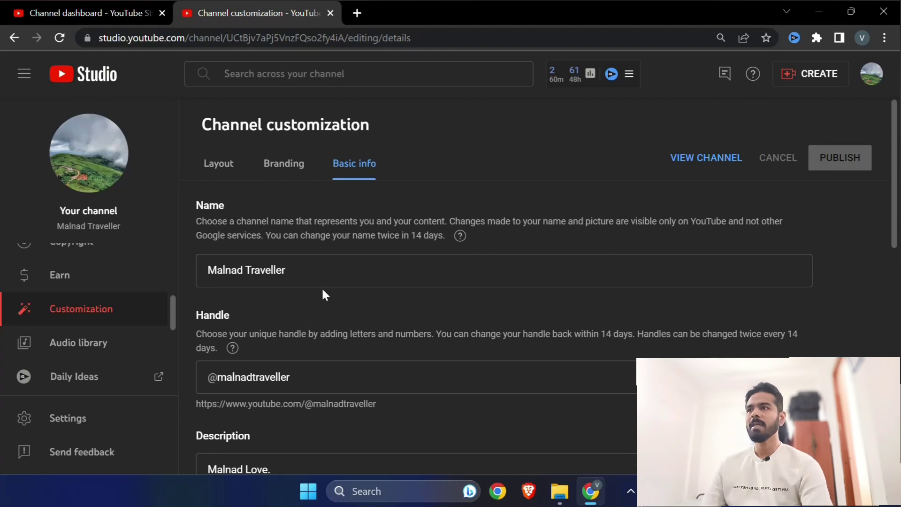
{"action": "left_click_drag", "start_coordinate": [322, 282], "coordinate": [151, 288]}
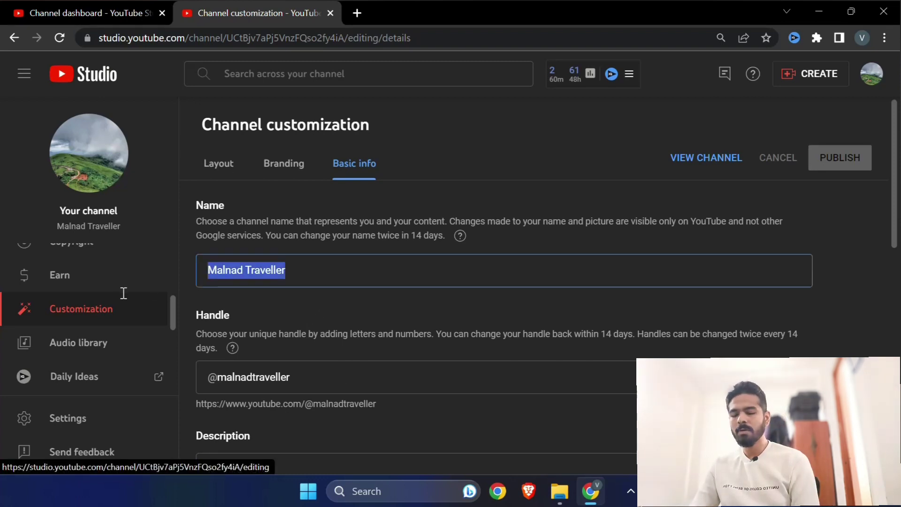
{"action": "type", "text": "News "}
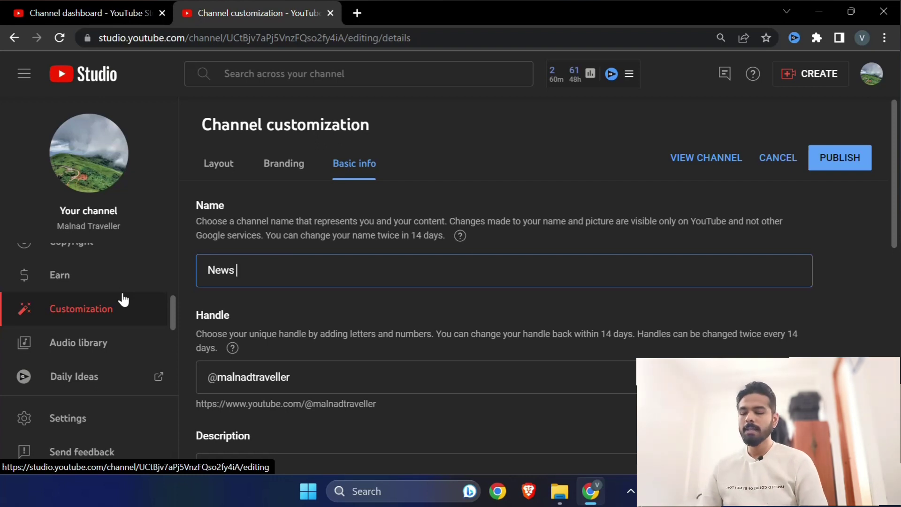
{"action": "type", "text": "A"}
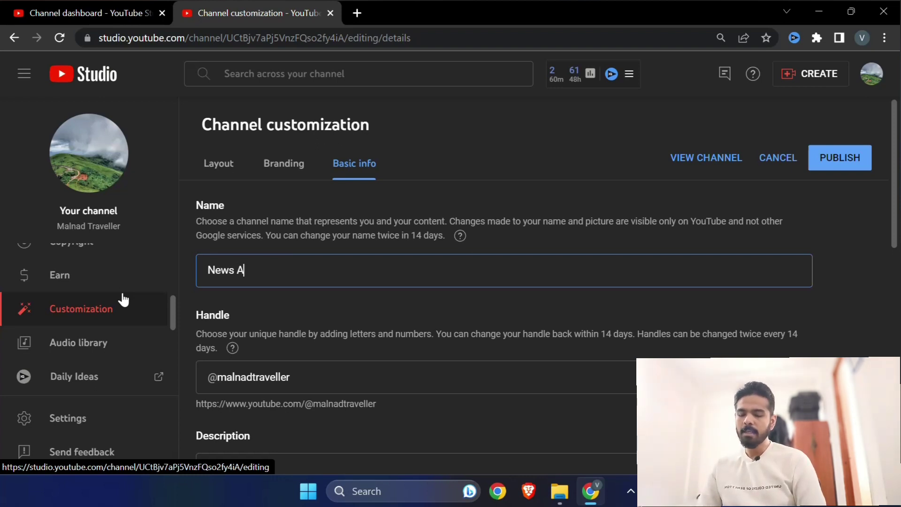
{"action": "type", "text": "nveshane"}
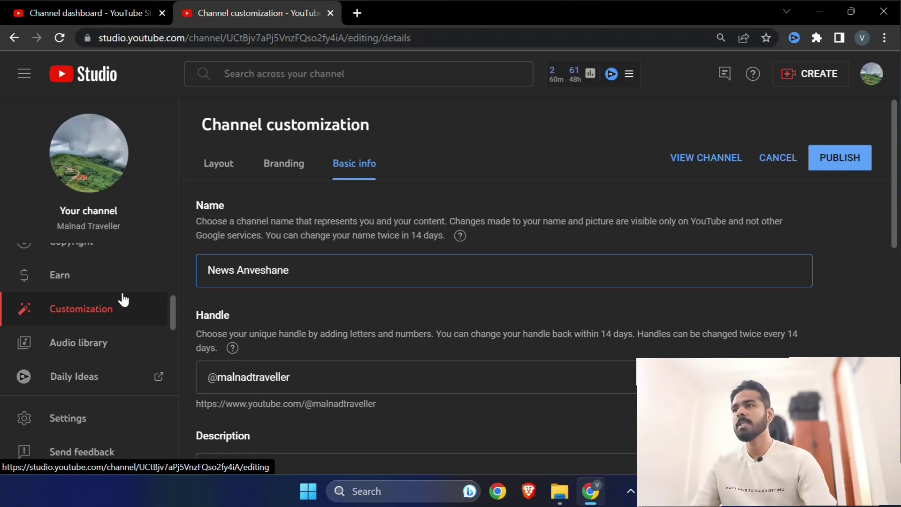
{"action": "left_click_drag", "start_coordinate": [290, 377], "coordinate": [218, 375]}
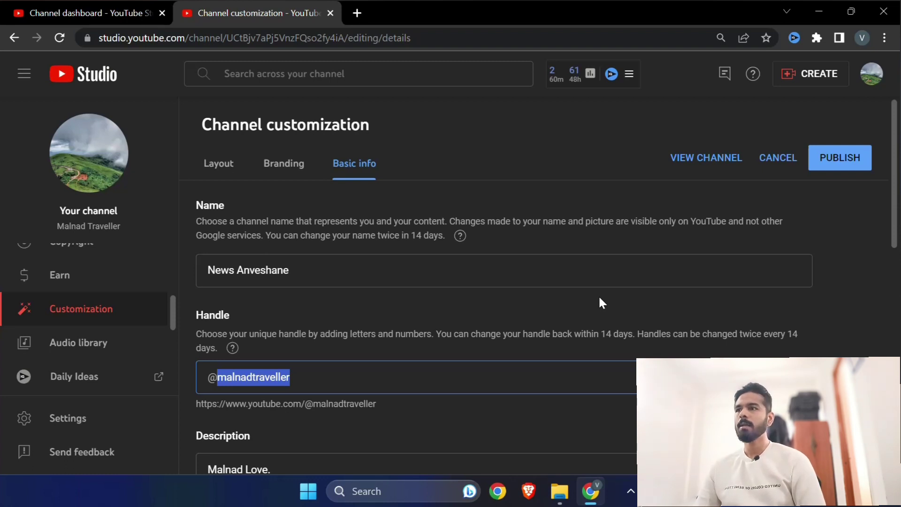
{"action": "left_click", "coordinate": [333, 330]}
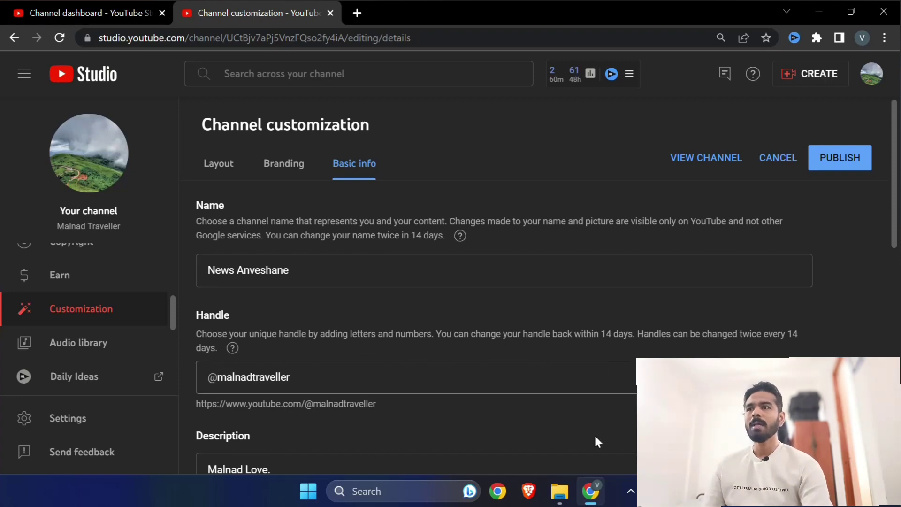
{"action": "left_click_drag", "start_coordinate": [312, 379], "coordinate": [175, 385]}
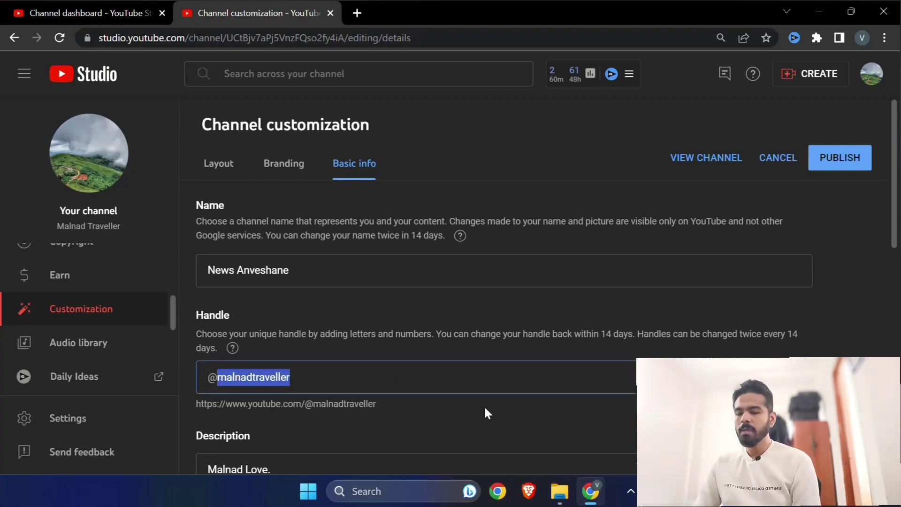
{"action": "type", "text": "NewsAnveshane"}
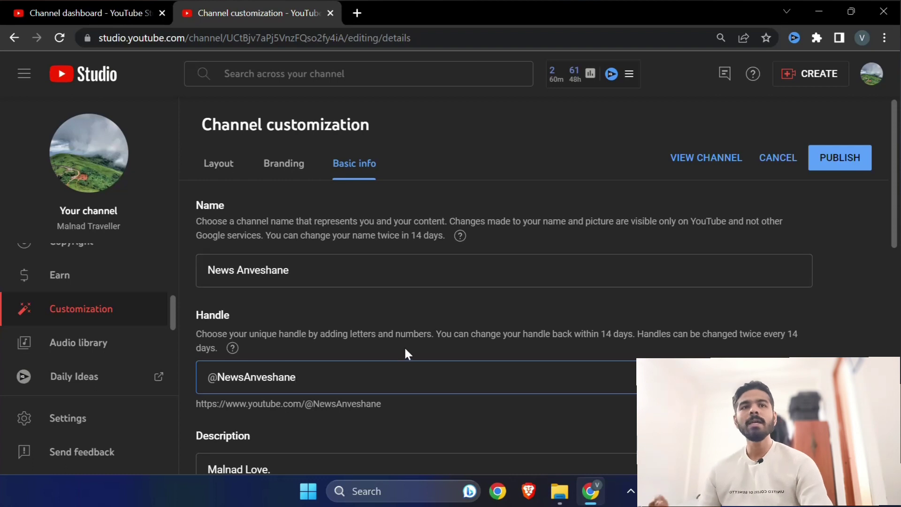
{"action": "left_click", "coordinate": [276, 312]}
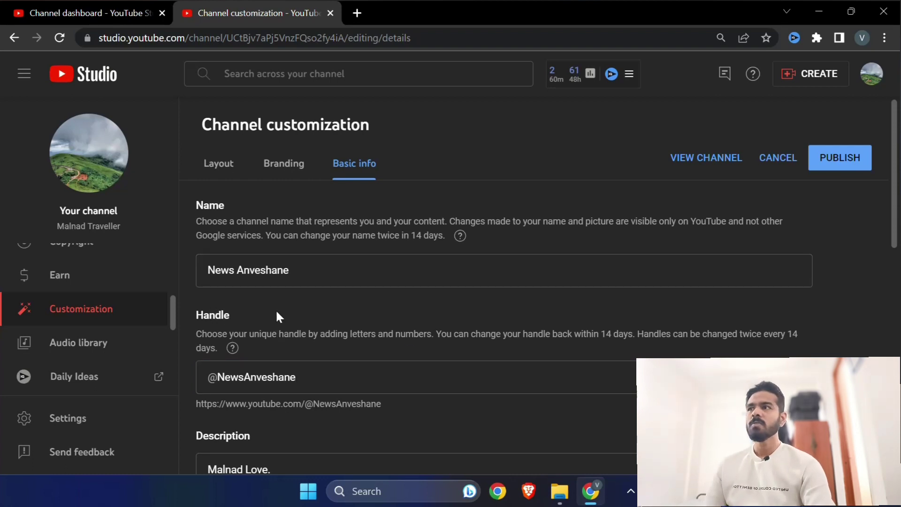
Try adding the numeric suffix 012 to the end of the channel handle, and remove it again.
{"action": "left_click_drag", "start_coordinate": [311, 270], "coordinate": [173, 263]}
{"action": "left_click", "coordinate": [275, 214]}
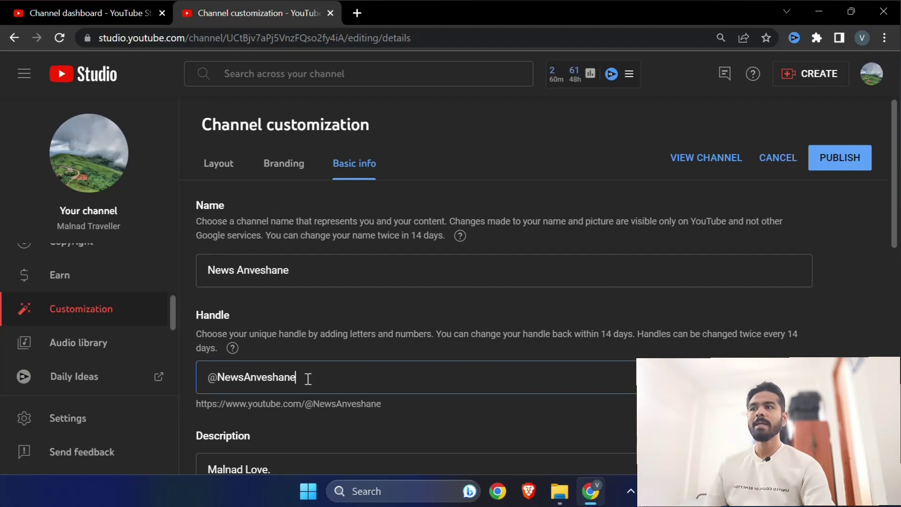
{"action": "left_click_drag", "start_coordinate": [297, 377], "coordinate": [209, 388]}
{"action": "left_click", "coordinate": [332, 384]}
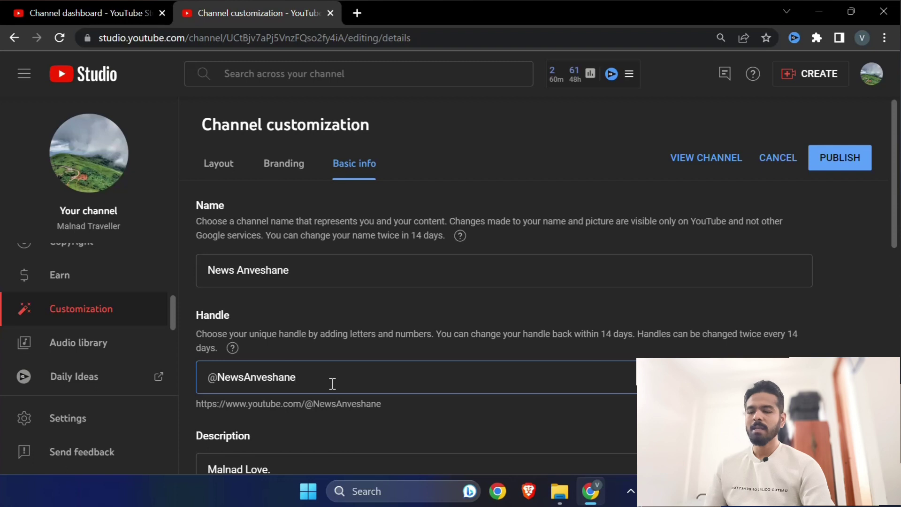
{"action": "type", "text": "0122"}
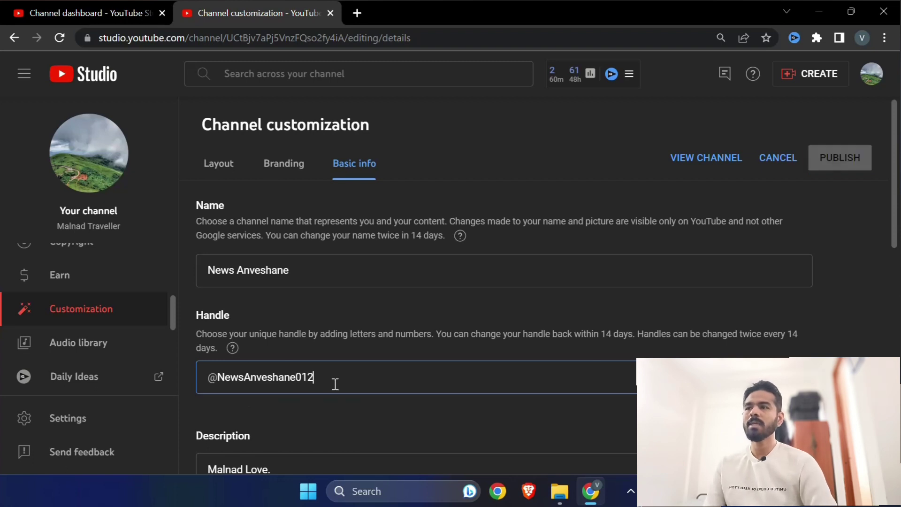
{"action": "key", "text": "BackSpace"}
{"action": "key", "text": "BackSpace"}
{"action": "key", "text": "BackSpace"}
{"action": "key", "text": "BackSpace"}
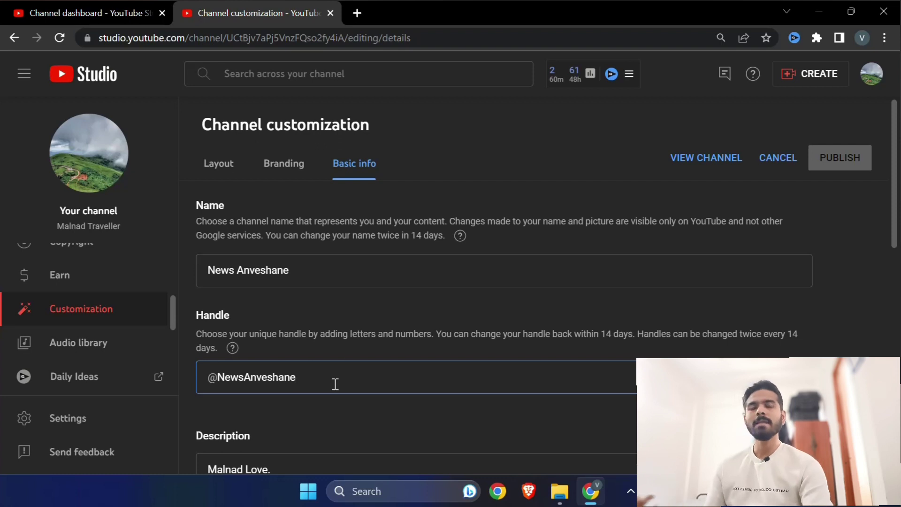
{"action": "left_click", "coordinate": [328, 427]}
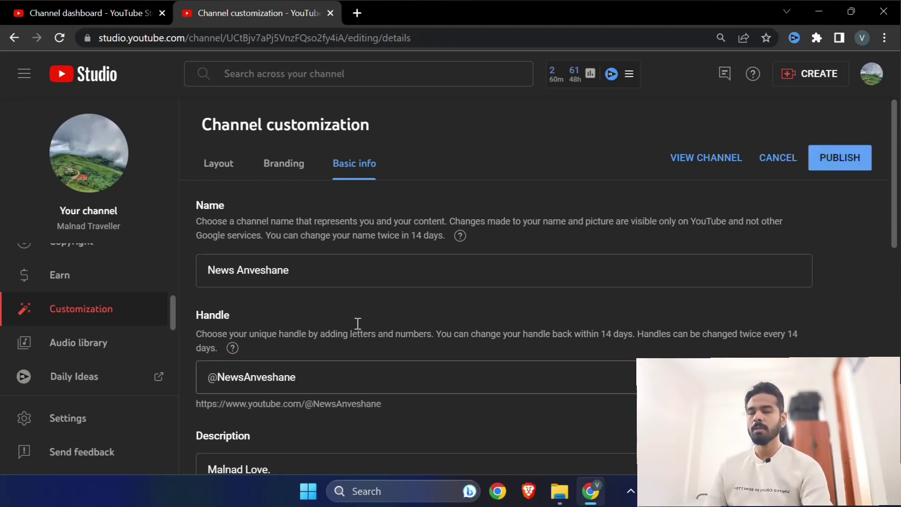
Replace the channel description with "News, schemes, applications." and publish the channel changes.
{"action": "scroll", "coordinate": [354, 308], "scroll_direction": "down", "scroll_amount": 4}
{"action": "left_click_drag", "start_coordinate": [319, 287], "coordinate": [136, 288]}
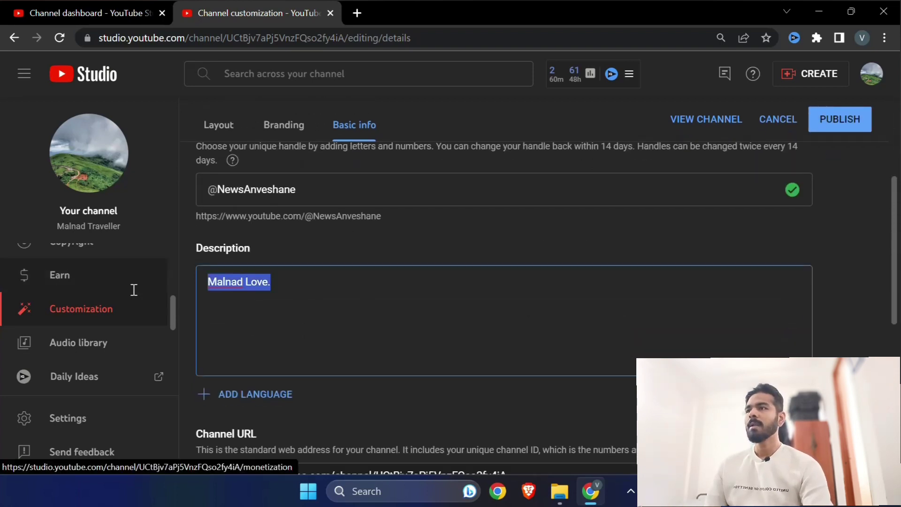
{"action": "type", "text": "N"}
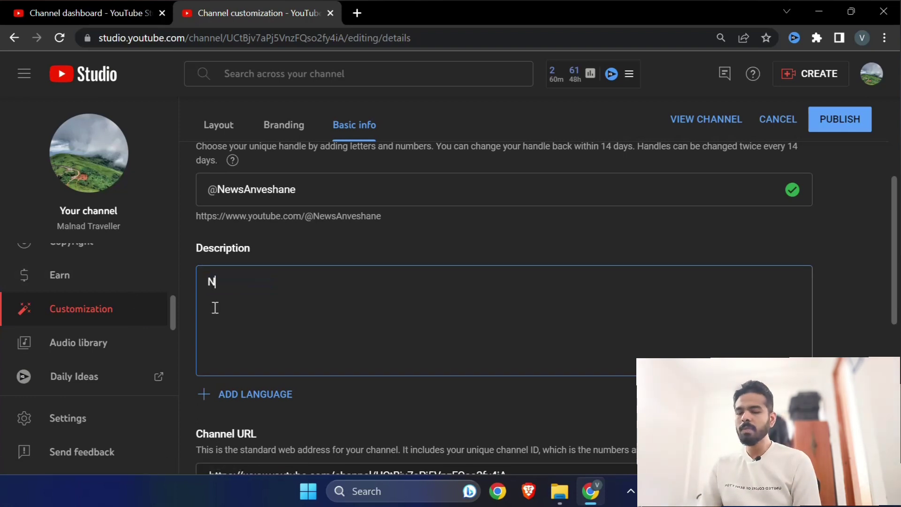
{"action": "type", "text": "ews, sc"}
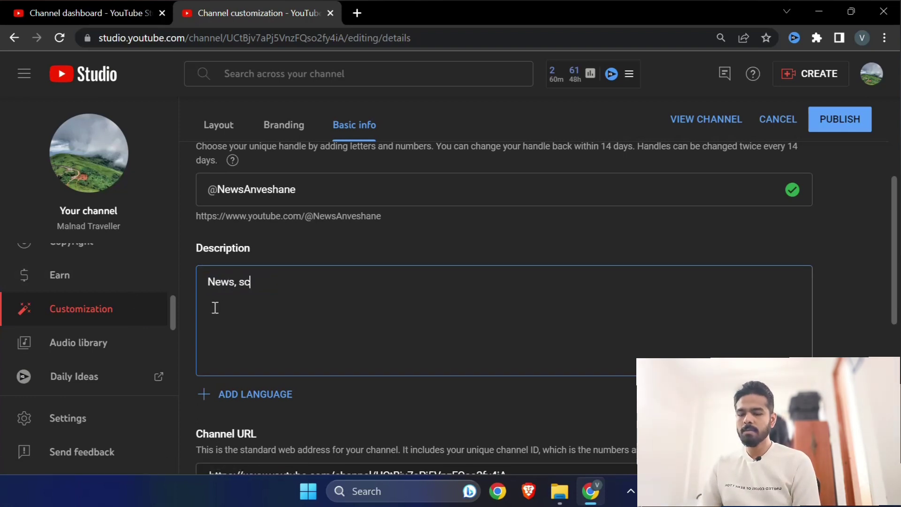
{"action": "type", "text": "hemes, a"}
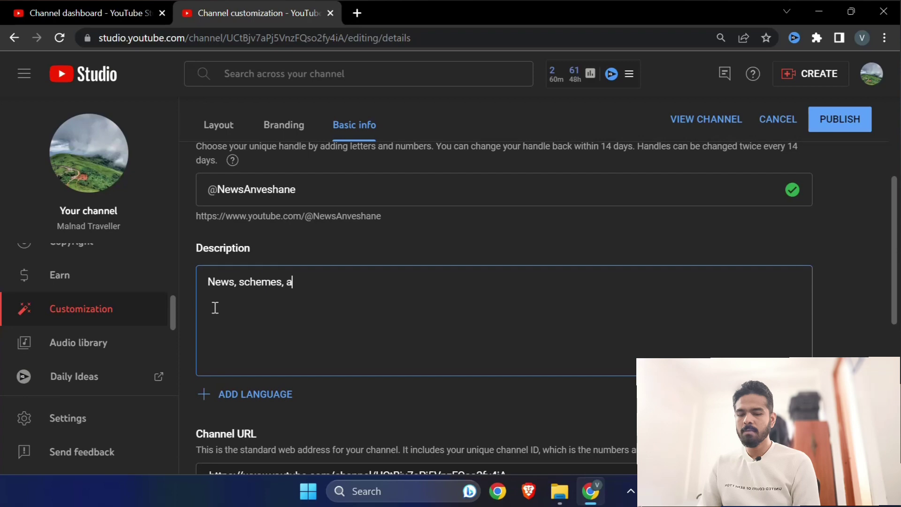
{"action": "type", "text": "pplications."}
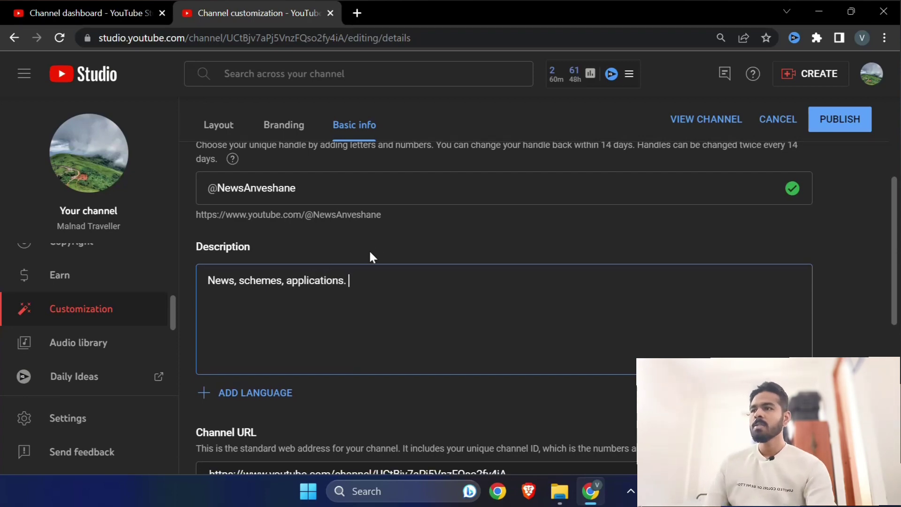
{"action": "scroll", "coordinate": [339, 337], "scroll_direction": "down", "scroll_amount": 7}
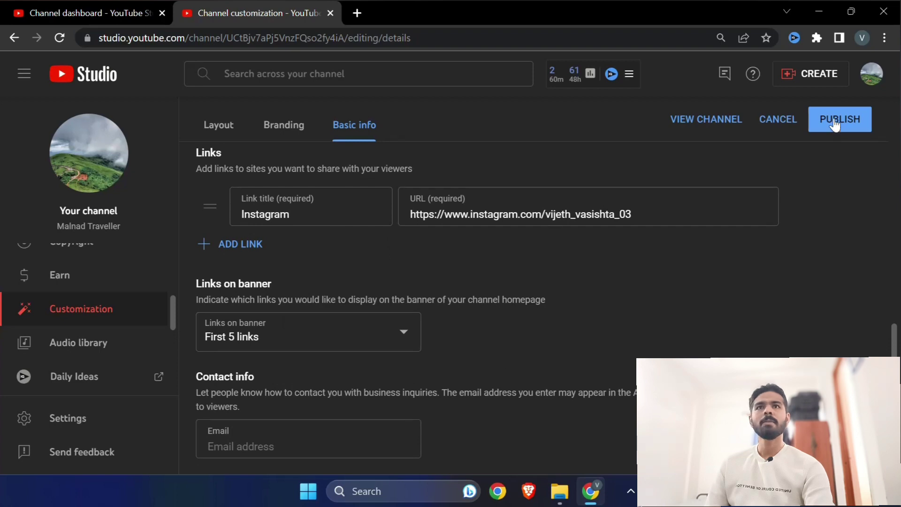
{"action": "left_click", "coordinate": [835, 123]}
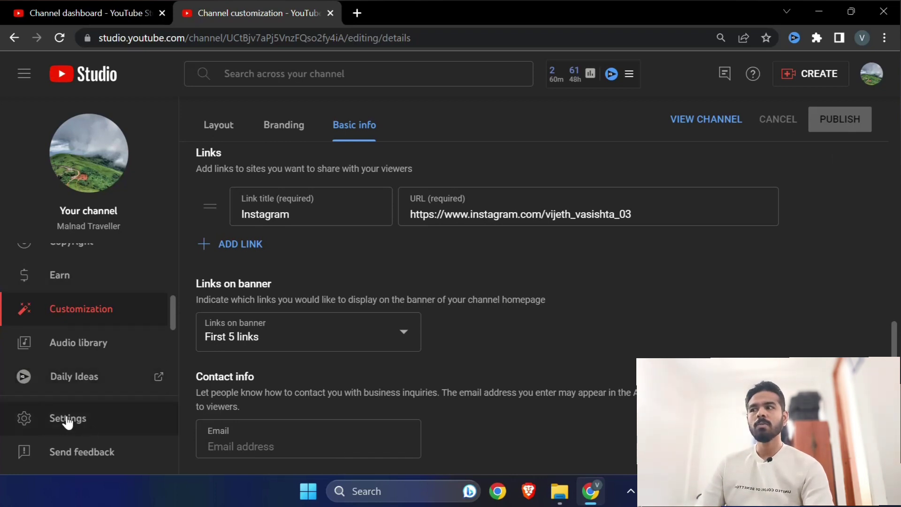
Remove all the existing channel keywords from the channel's basic info settings.
{"action": "left_click", "coordinate": [36, 420]}
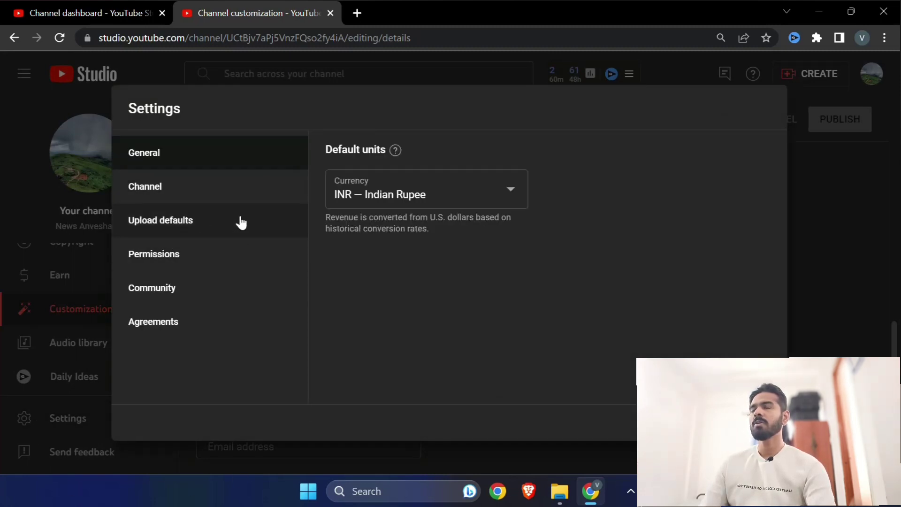
{"action": "left_click", "coordinate": [183, 189]}
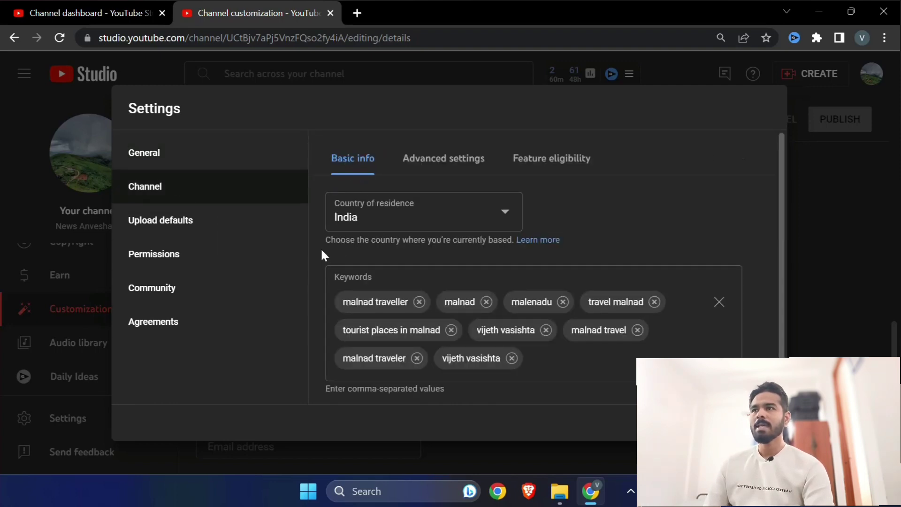
{"action": "left_click_drag", "start_coordinate": [325, 274], "coordinate": [455, 266]}
{"action": "left_click", "coordinate": [458, 265]}
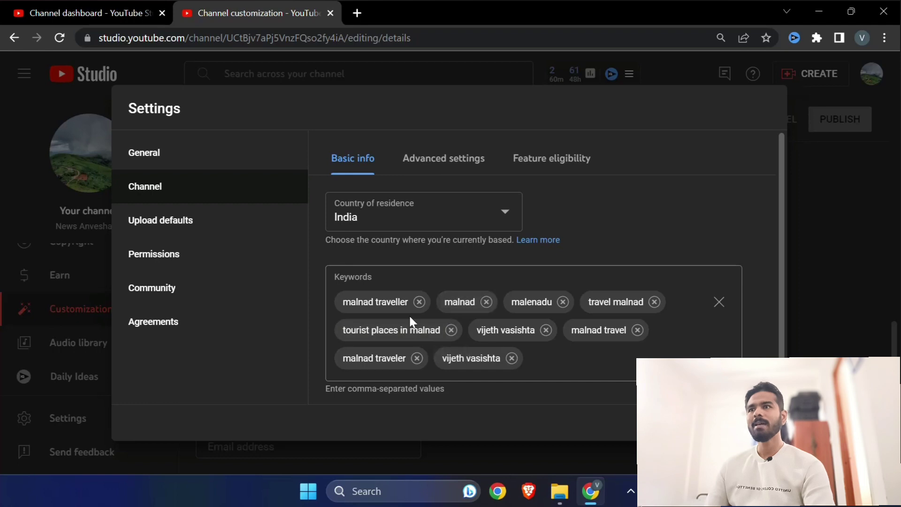
{"action": "left_click", "coordinate": [419, 302]}
{"action": "left_click", "coordinate": [384, 302]}
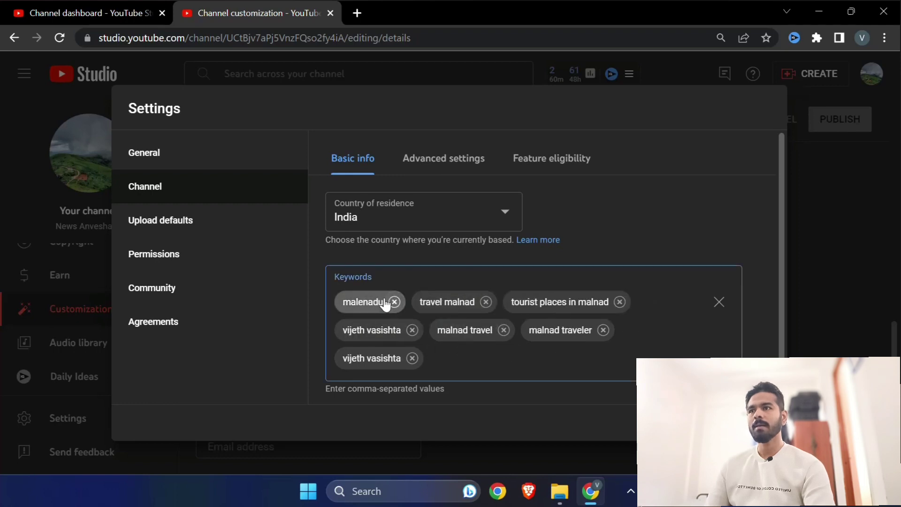
{"action": "left_click", "coordinate": [393, 302]}
{"action": "left_click", "coordinate": [410, 302]}
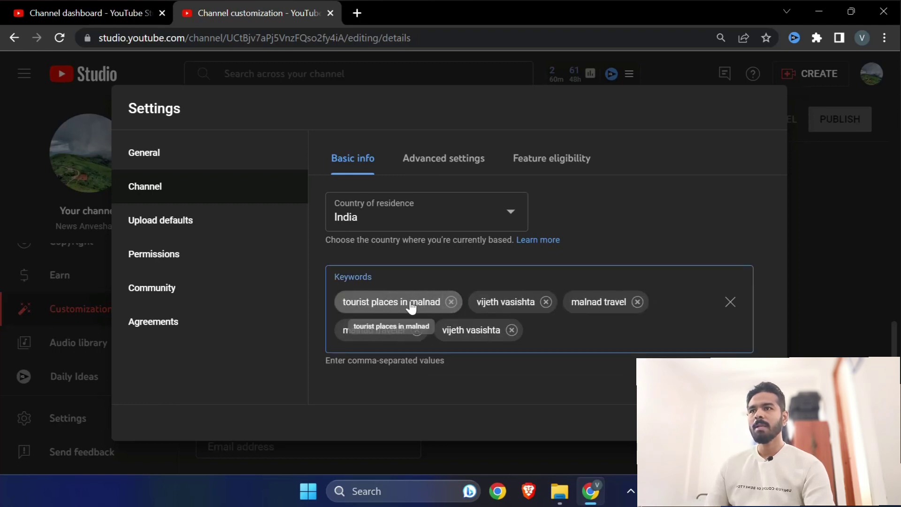
{"action": "left_click", "coordinate": [454, 303]}
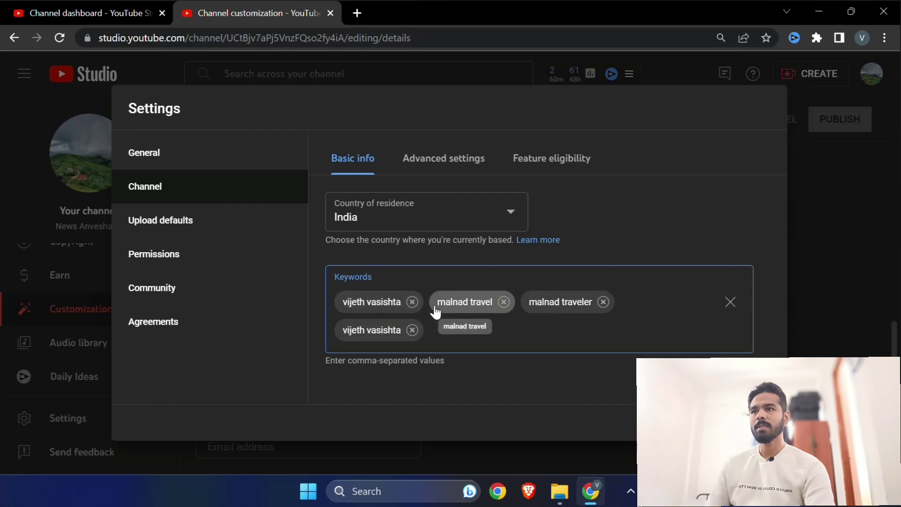
{"action": "left_click", "coordinate": [413, 331]}
{"action": "left_click", "coordinate": [504, 302]}
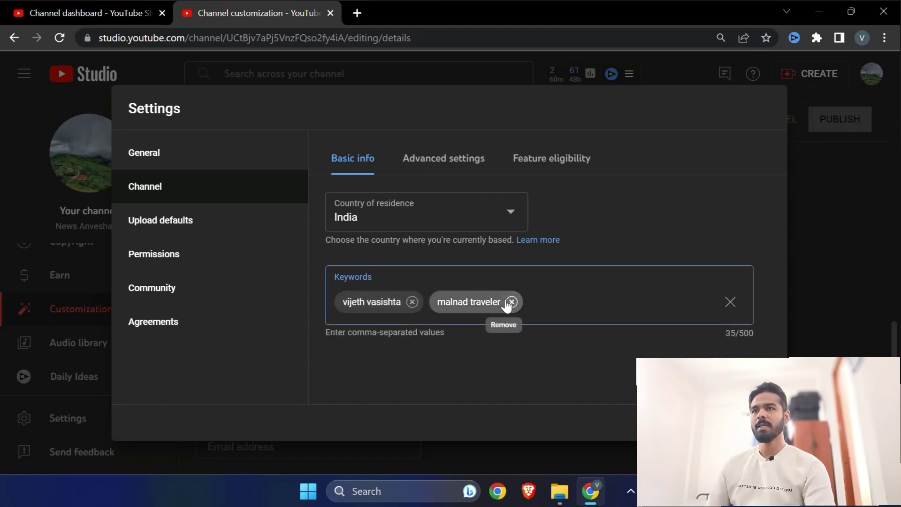
{"action": "left_click", "coordinate": [507, 302]}
{"action": "left_click", "coordinate": [412, 301]}
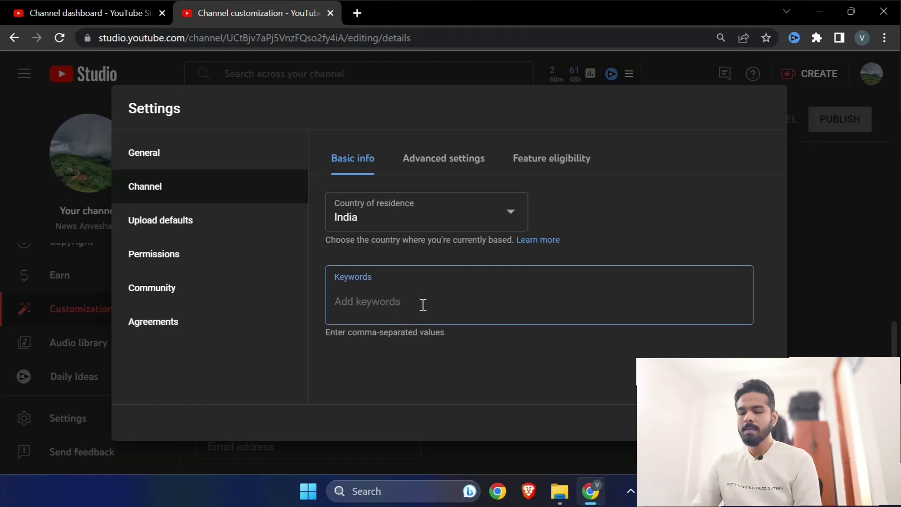
Add the channel keywords "news anveshane", "anveshane" and "anveshane news", plus the creator's full name.
{"action": "type", "text": "news anveshane"}
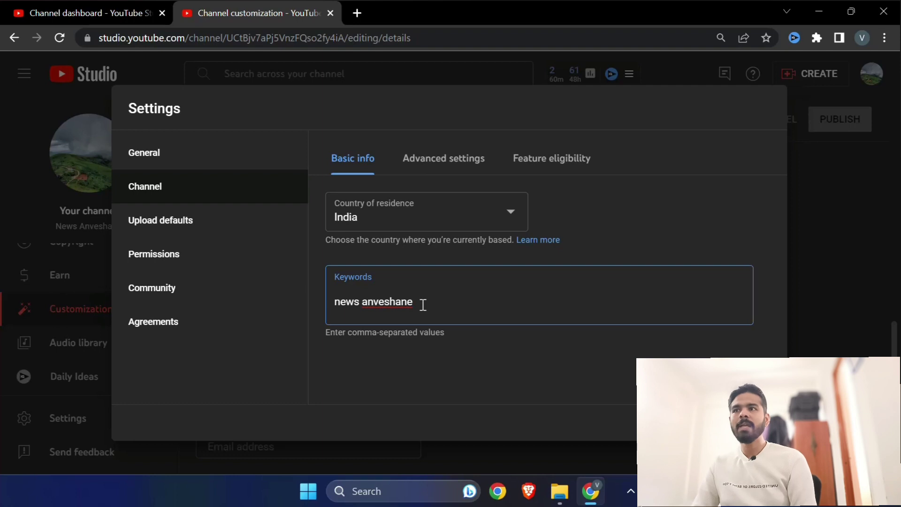
{"action": "key", "text": "Return"}
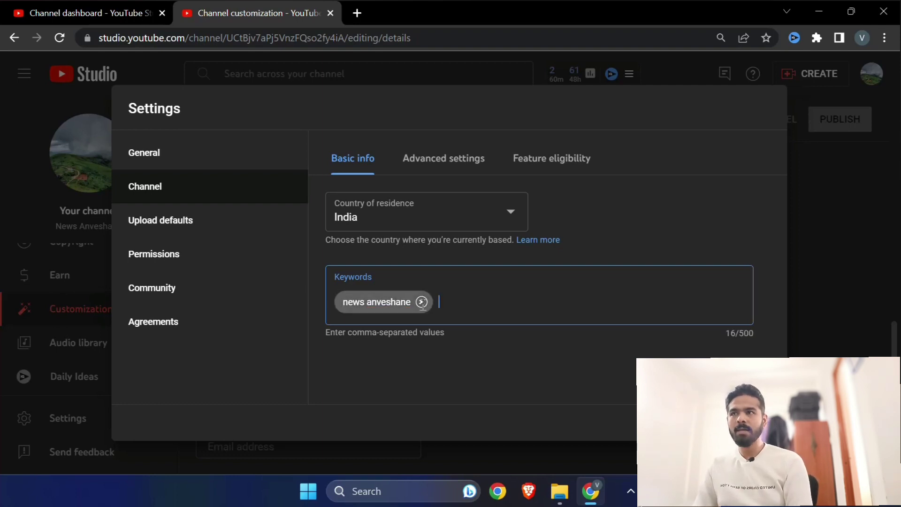
{"action": "type", "text": "anveshane"}
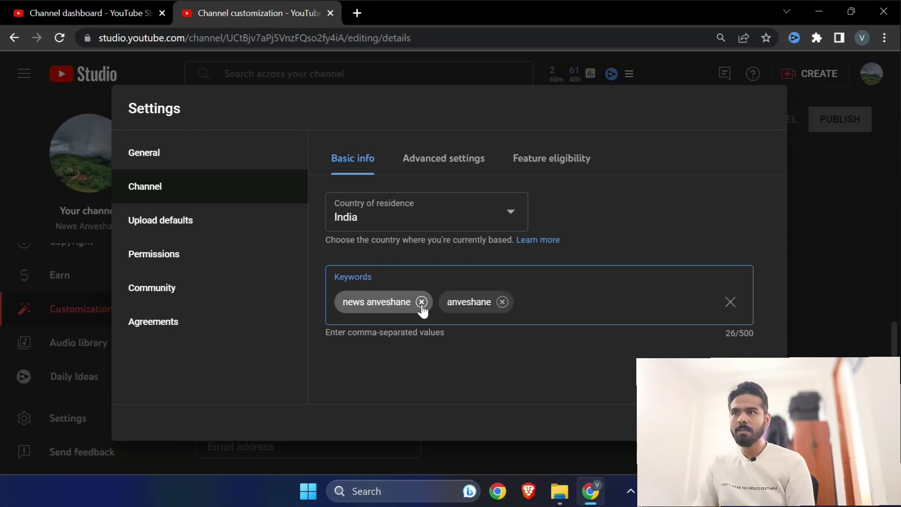
{"action": "type", "text": "anveshane"}
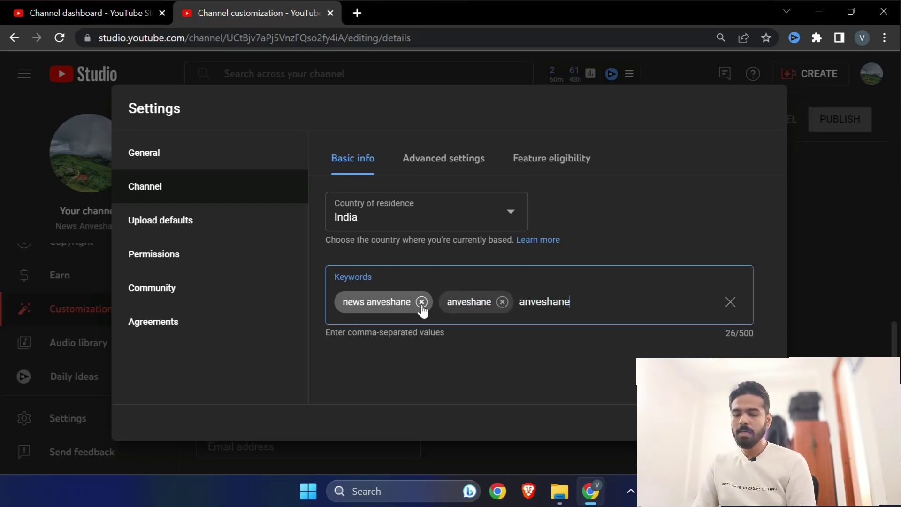
{"action": "type", "text": " news, vijeth va"}
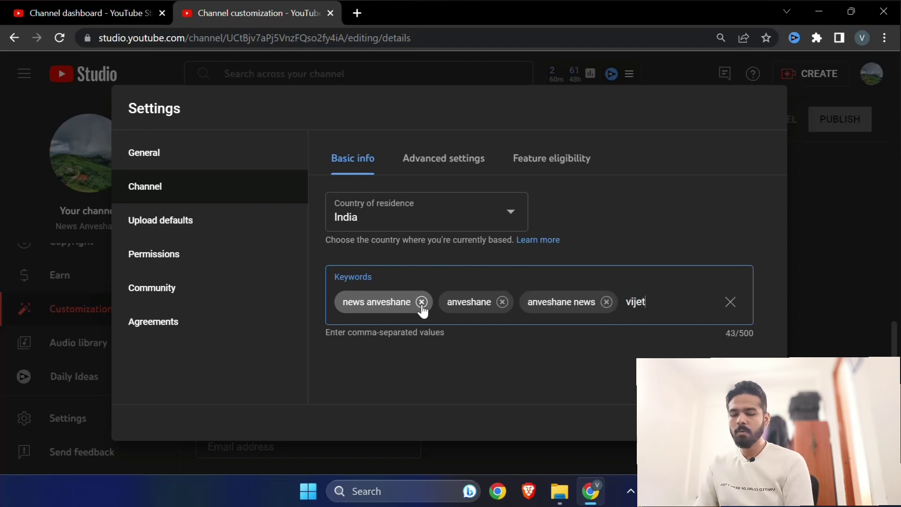
{"action": "type", "text": "sishta"}
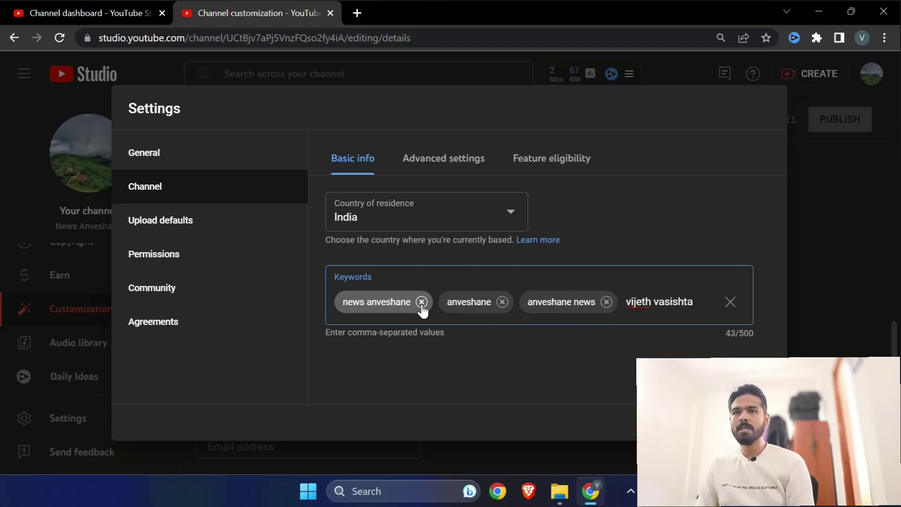
{"action": "type", "text": ", "}
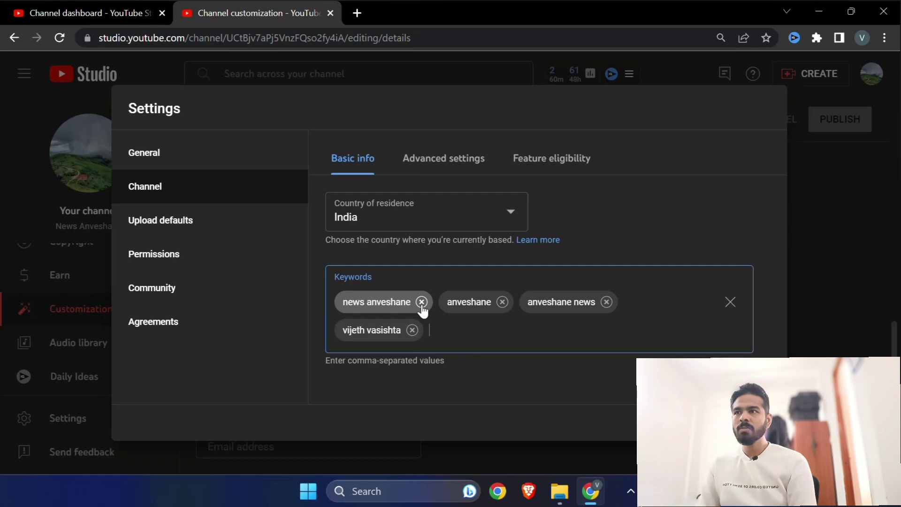
Enter the further channel keywords "news kannada" and "schemes in kannada".
{"action": "type", "text": "news"}
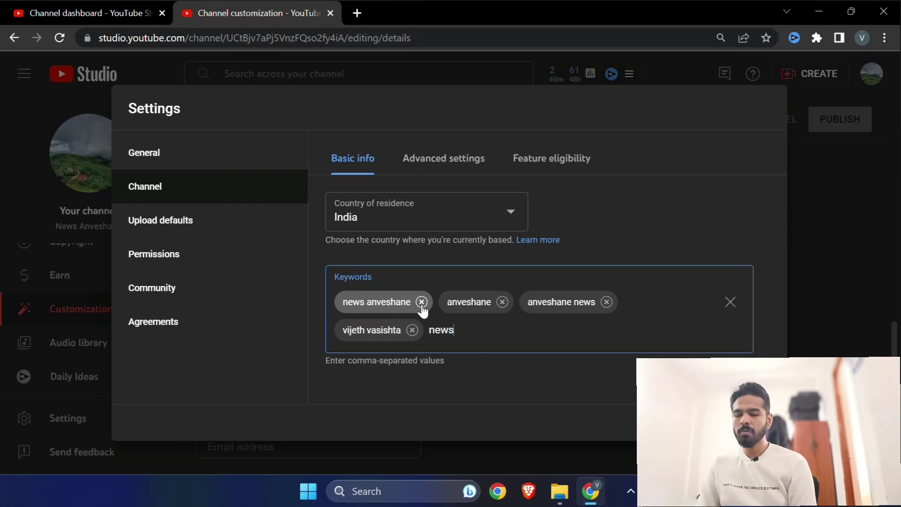
{"action": "type", "text": " kannada, schems in "}
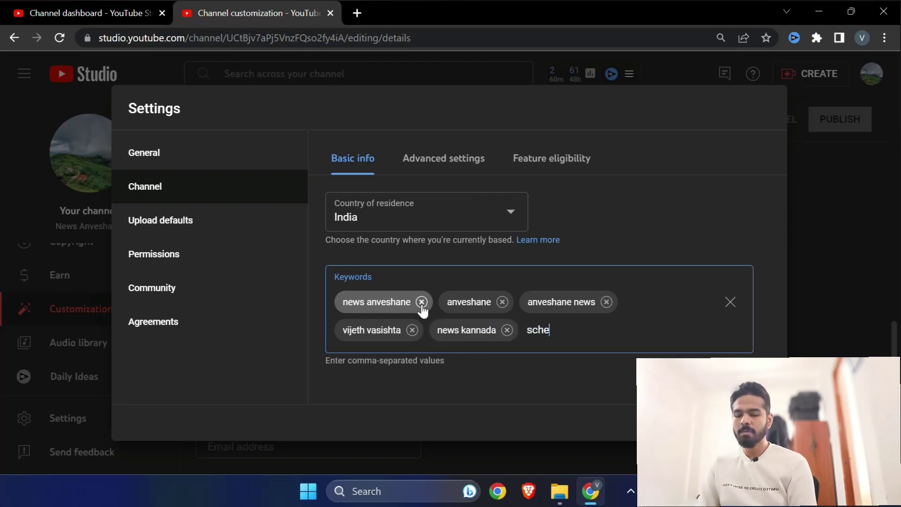
{"action": "type", "text": "kannada"}
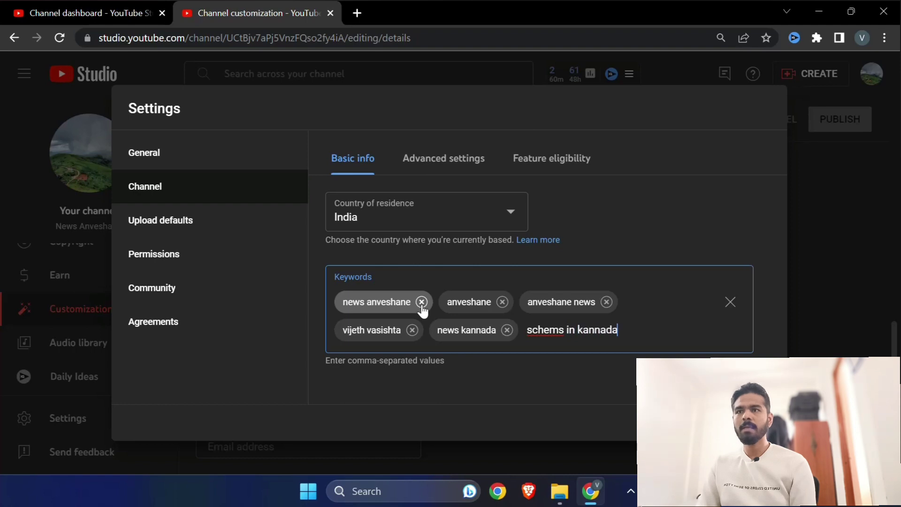
{"action": "key", "text": "Left"}
{"action": "key", "text": "Left"}
{"action": "key", "text": "Left"}
{"action": "key", "text": "Left"}
{"action": "key", "text": "Left"}
{"action": "key", "text": "Left"}
{"action": "key", "text": "Left"}
{"action": "key", "text": "Left"}
{"action": "key", "text": "Left"}
{"action": "key", "text": "Left"}
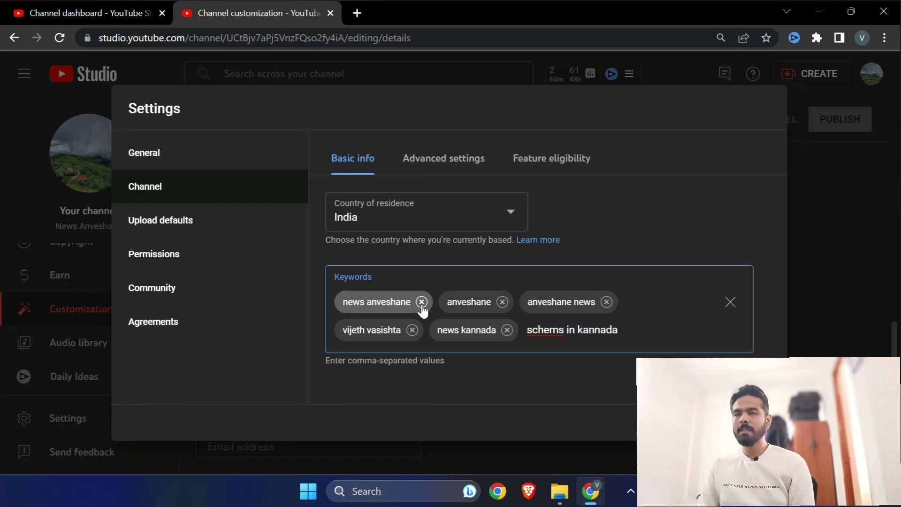
{"action": "type", "text": "e"}
{"action": "key", "text": "End"}
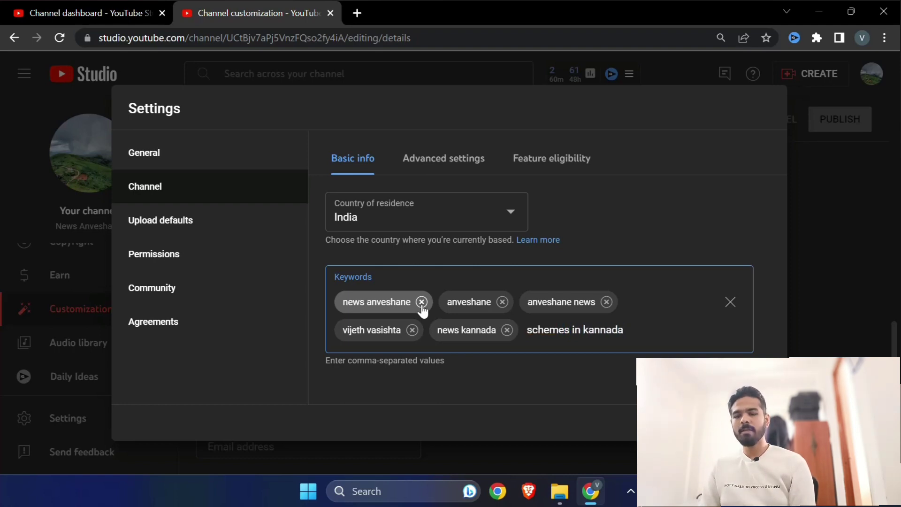
Add the channel keywords "news in kannada" and "news anveshane kannada", and save the channel settings.
{"action": "type", "text": ",news"}
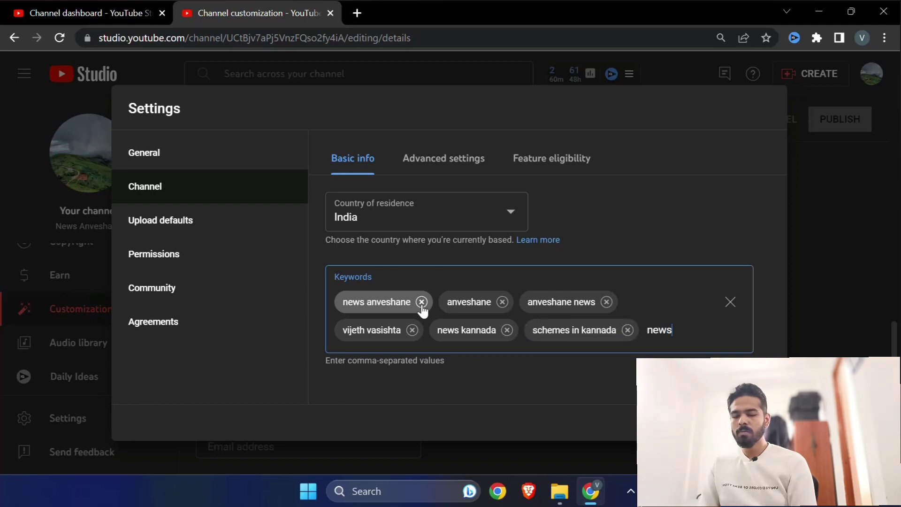
{"action": "type", "text": " in kannada,n"}
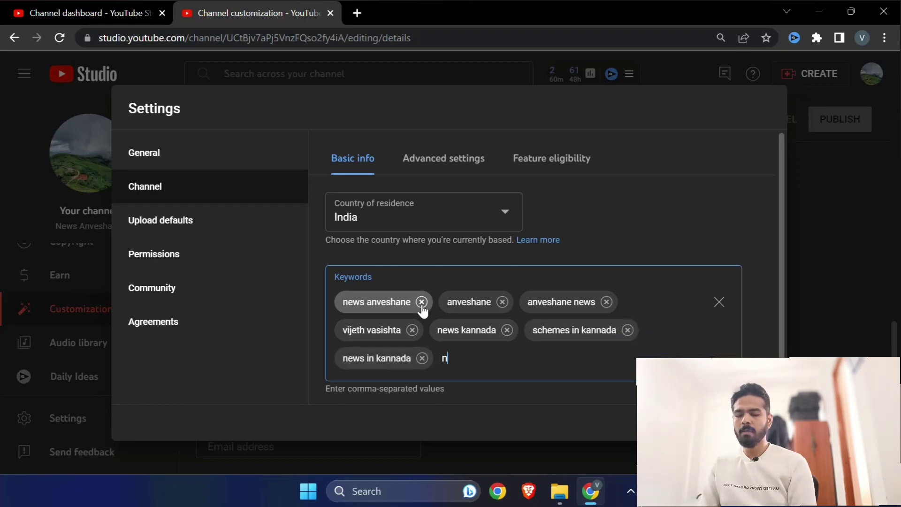
{"action": "type", "text": "ews anvesahne"}
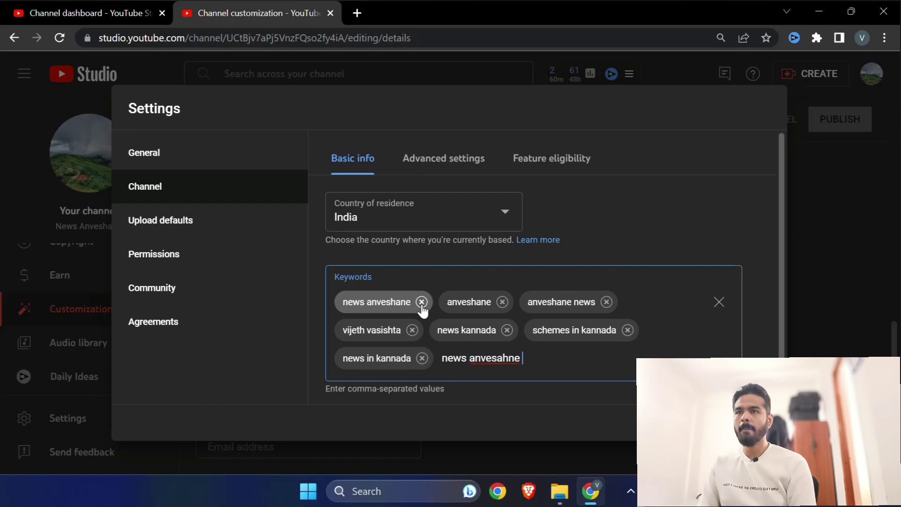
{"action": "key", "text": "BackSpace"}
{"action": "key", "text": "BackSpace"}
{"action": "key", "text": "BackSpace"}
{"action": "key", "text": "BackSpace"}
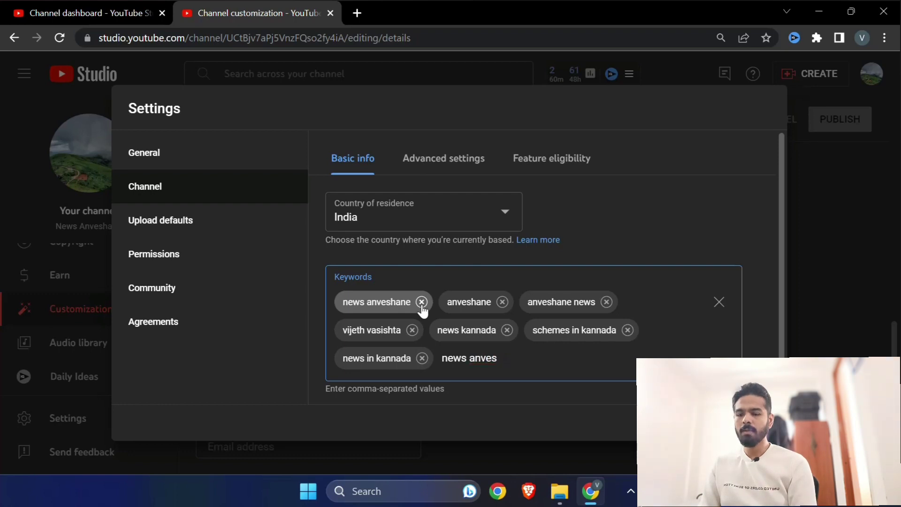
{"action": "type", "text": "hane kannada"}
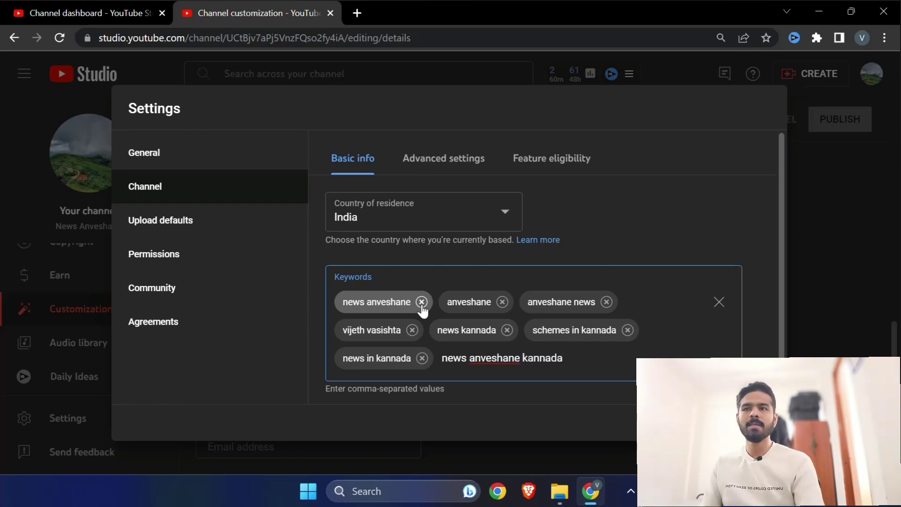
{"action": "key", "text": "Return"}
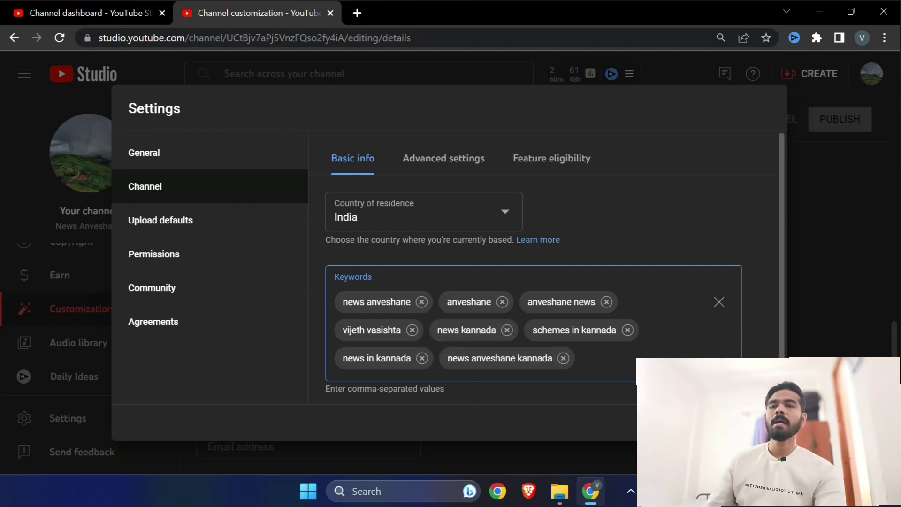
{"action": "key", "text": "Escape"}
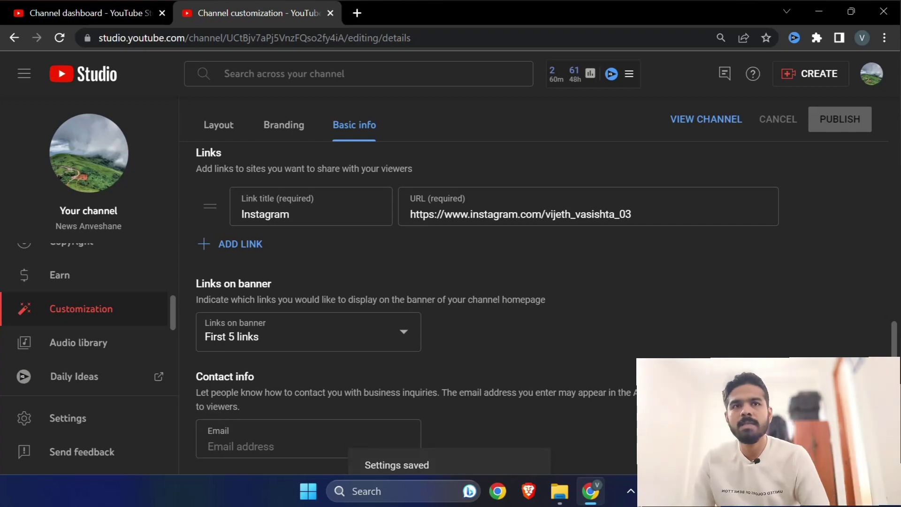
Open YouTube in a new browser tab, search for "tech anveshane" and look through the results.
{"action": "left_click", "coordinate": [356, 13]}
{"action": "type", "text": "y"}
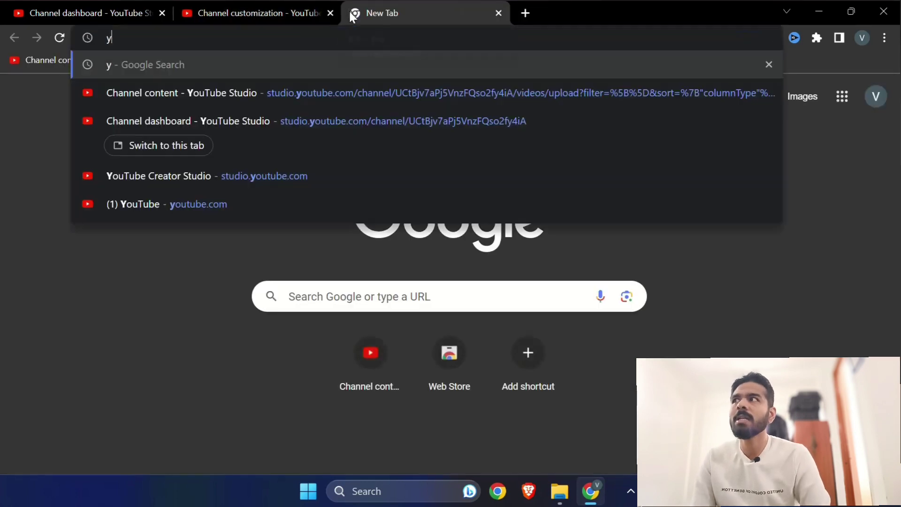
{"action": "key", "text": "Up"}
{"action": "key", "text": "Return"}
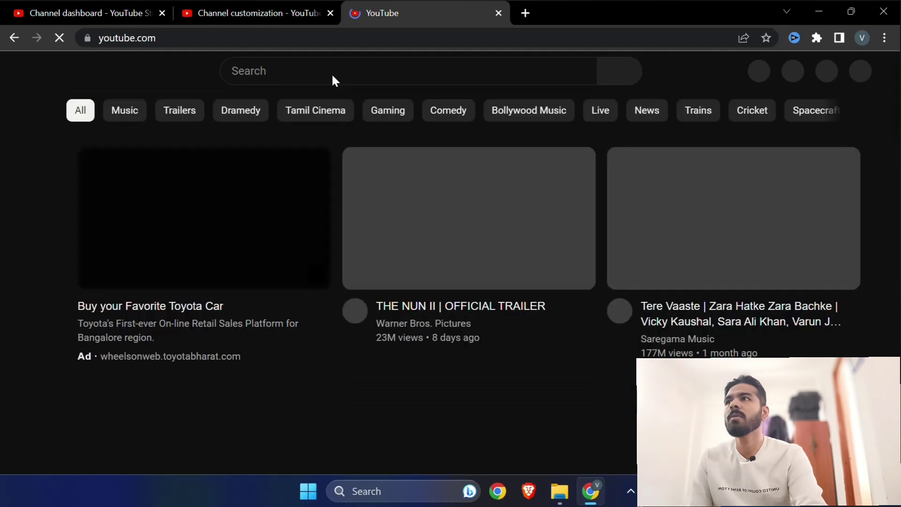
{"action": "left_click", "coordinate": [328, 69]}
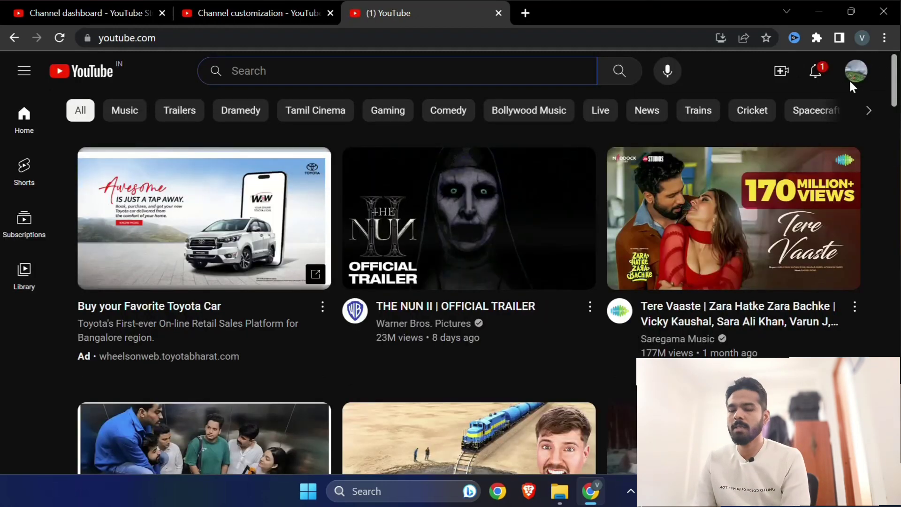
{"action": "type", "text": "tech an"}
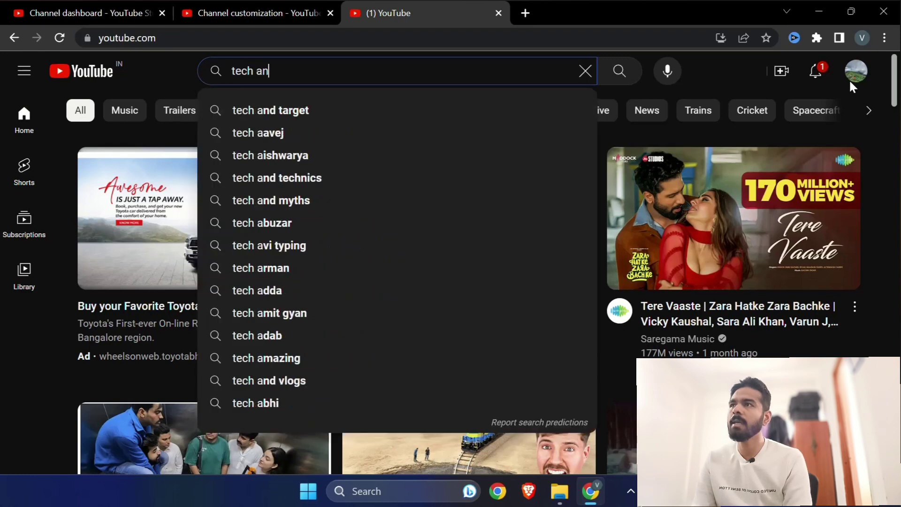
{"action": "type", "text": "v"}
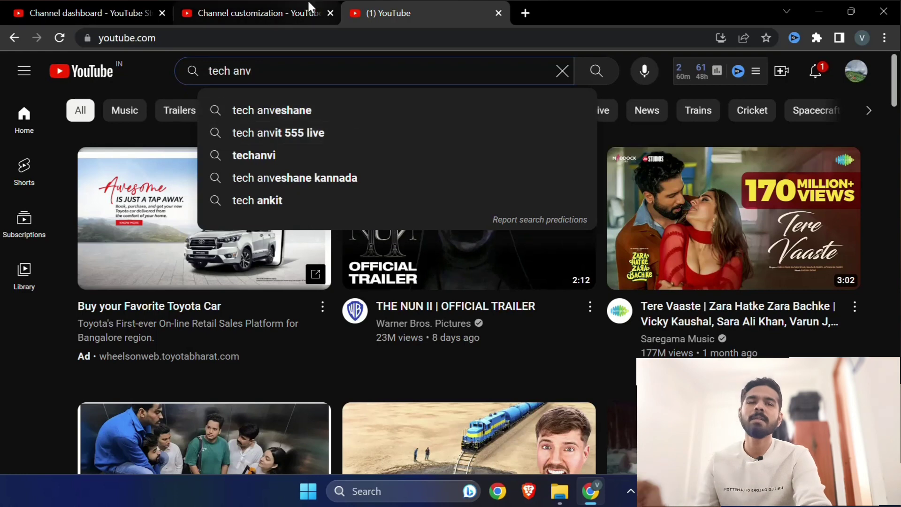
{"action": "left_click", "coordinate": [328, 112]}
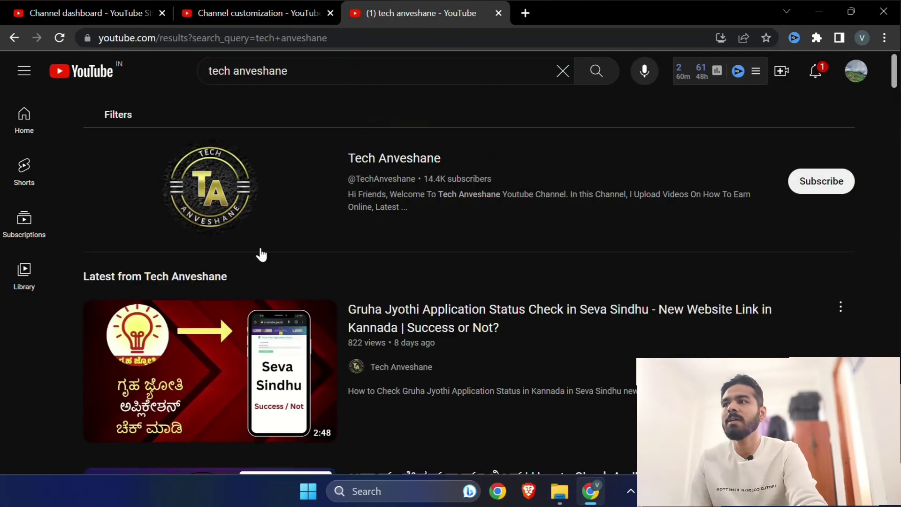
{"action": "scroll", "coordinate": [512, 289], "scroll_direction": "down", "scroll_amount": 5}
{"action": "scroll", "coordinate": [512, 283], "scroll_direction": "up", "scroll_amount": 6}
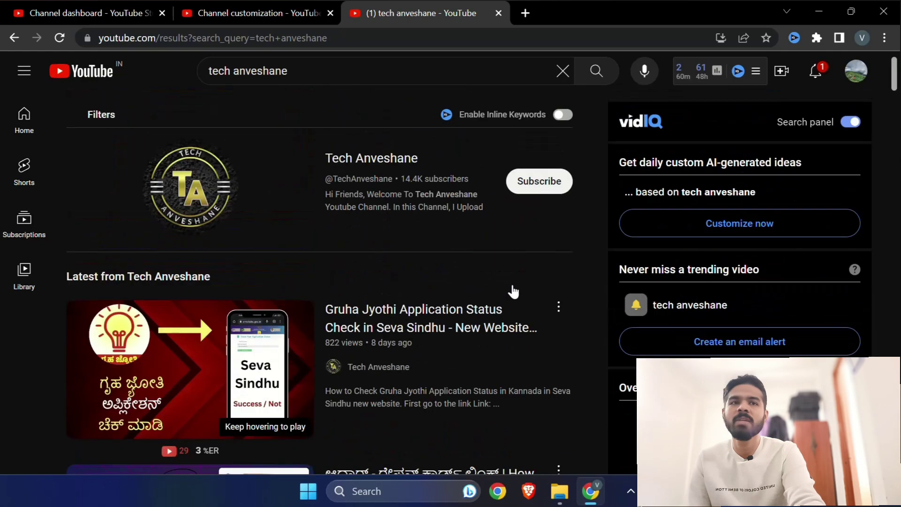